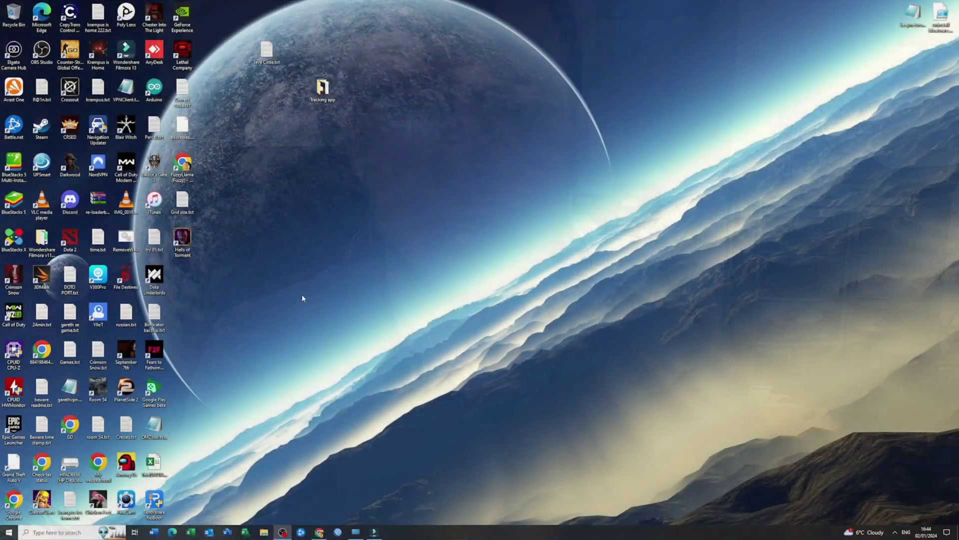
Launch Command Prompt as administrator and move its window nearer the centre
{"action": "key", "text": "super"}
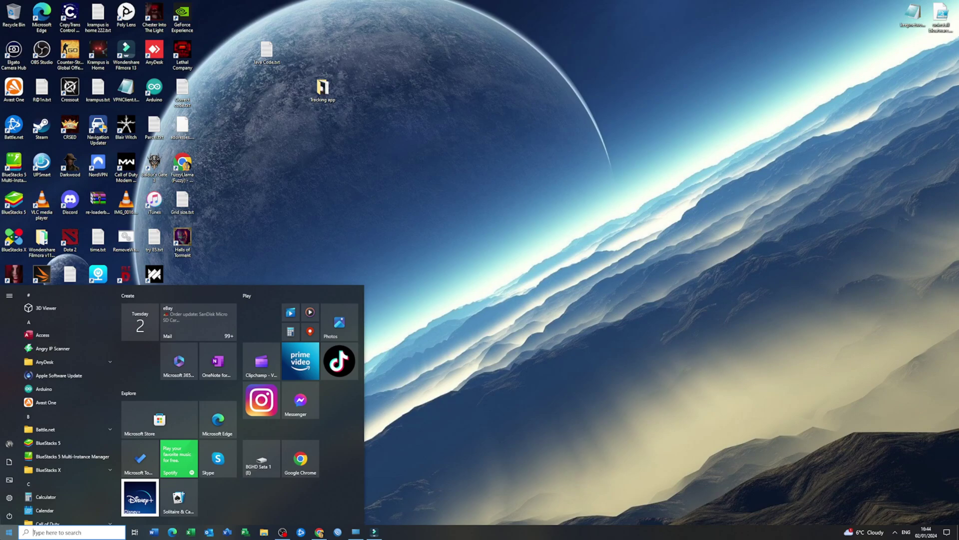
{"action": "type", "text": "cmd"}
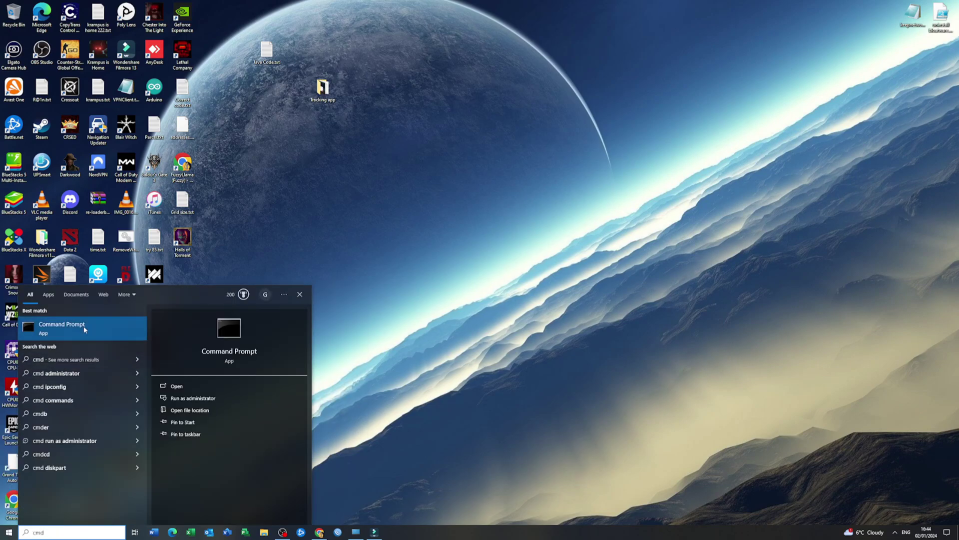
{"action": "right_click", "coordinate": [85, 330]}
{"action": "left_click", "coordinate": [117, 334]}
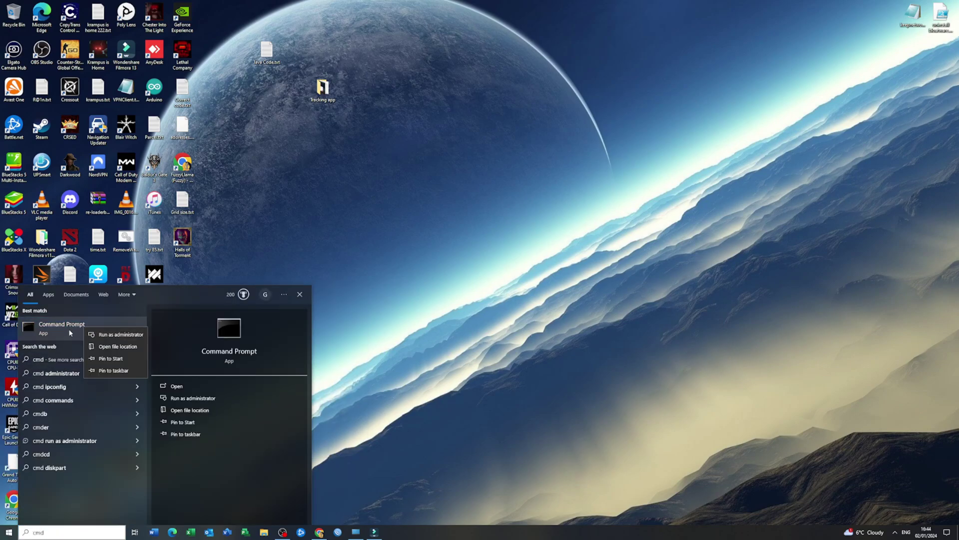
{"action": "left_click_drag", "start_coordinate": [237, 91], "coordinate": [426, 122]}
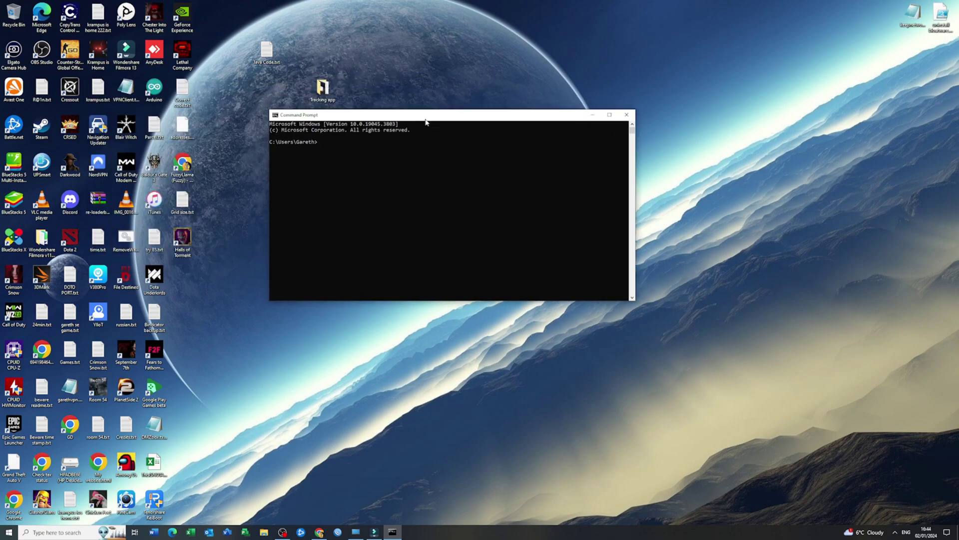
Start DiskPart in the console and display its full command list with help
{"action": "type", "text": "sfc /scan"}
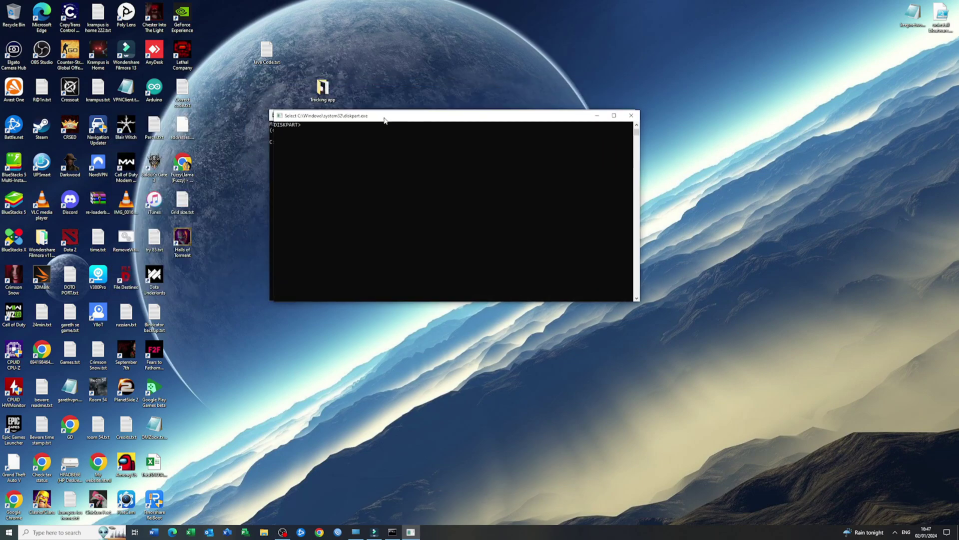
{"action": "left_click", "coordinate": [385, 121]}
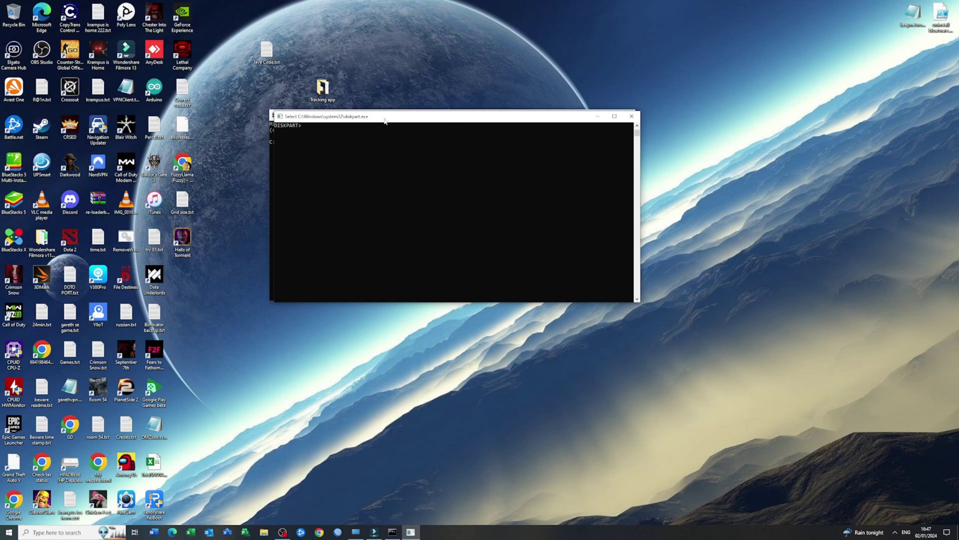
{"action": "type", "text": "help"}
{"action": "key", "text": "Return"}
{"action": "scroll", "coordinate": [446, 178], "scroll_direction": "up", "scroll_amount": 6}
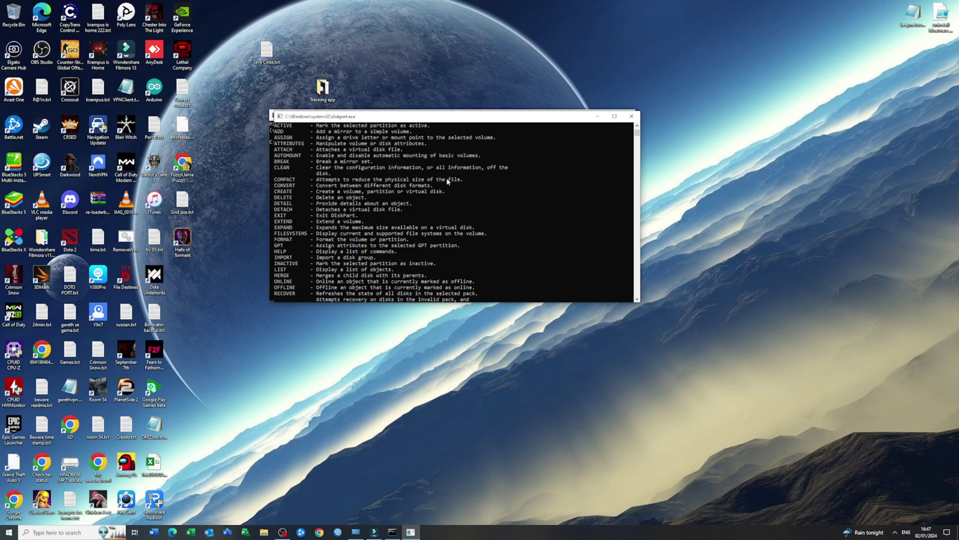
{"action": "scroll", "coordinate": [447, 182], "scroll_direction": "down", "scroll_amount": 6}
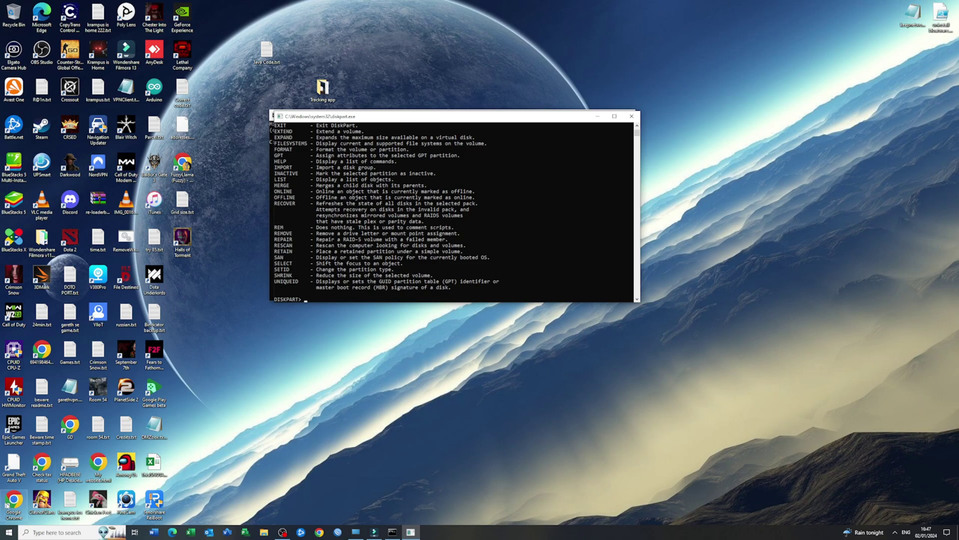
Launch Computer Management and review the disks in Disk Management down to the 465.76 GB Disk 5
{"action": "left_click", "coordinate": [2, 532]}
{"action": "type", "text": "comp"}
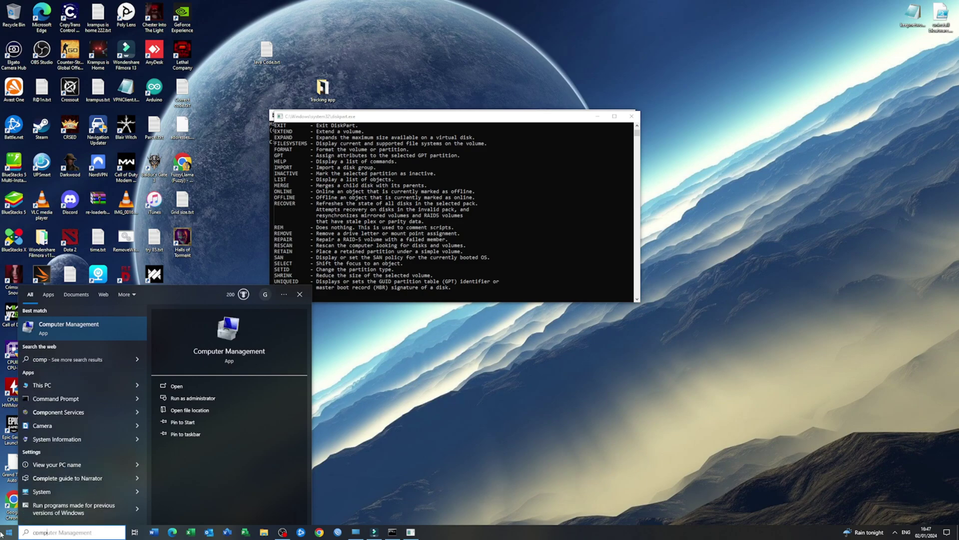
{"action": "key", "text": "Return"}
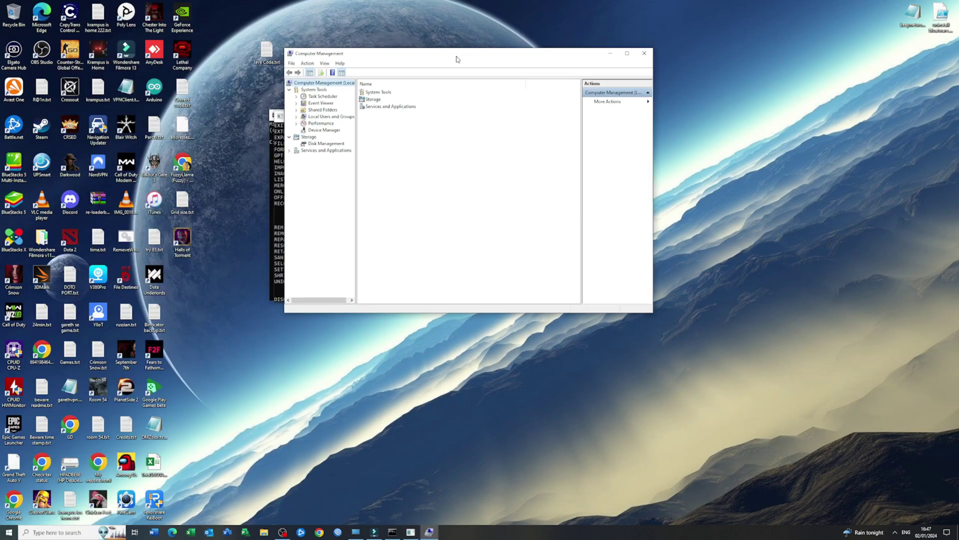
{"action": "left_click", "coordinate": [326, 144]}
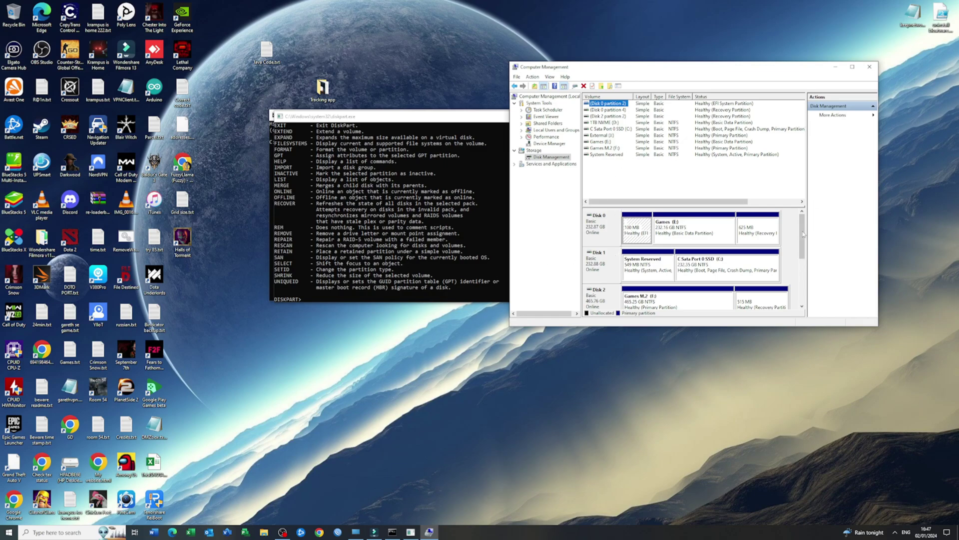
{"action": "left_click_drag", "start_coordinate": [803, 234], "coordinate": [802, 264]}
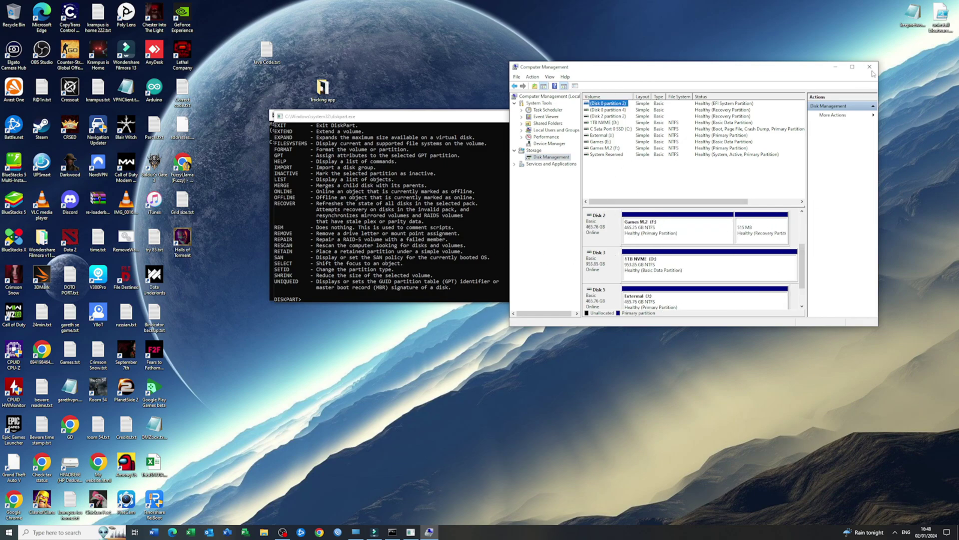
{"action": "left_click", "coordinate": [450, 124]}
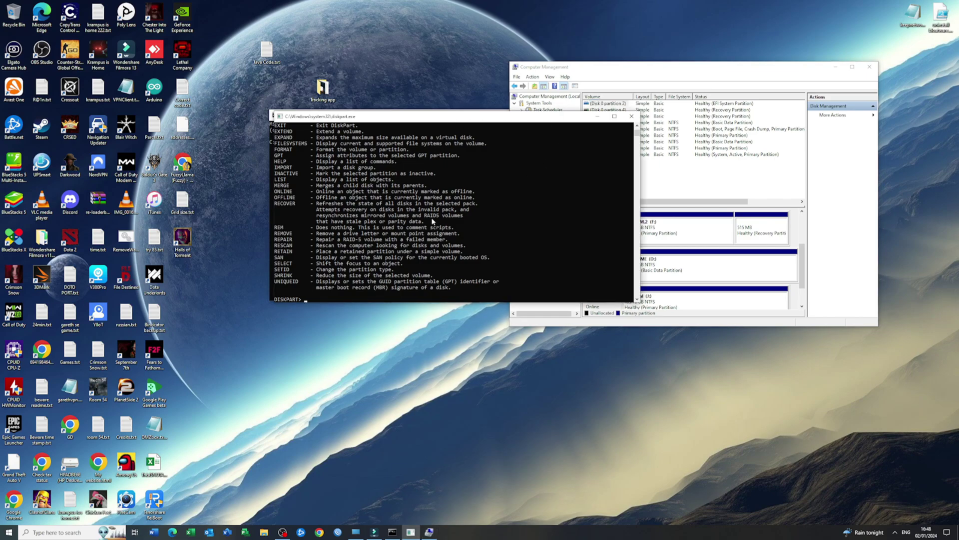
{"action": "left_click", "coordinate": [656, 93]}
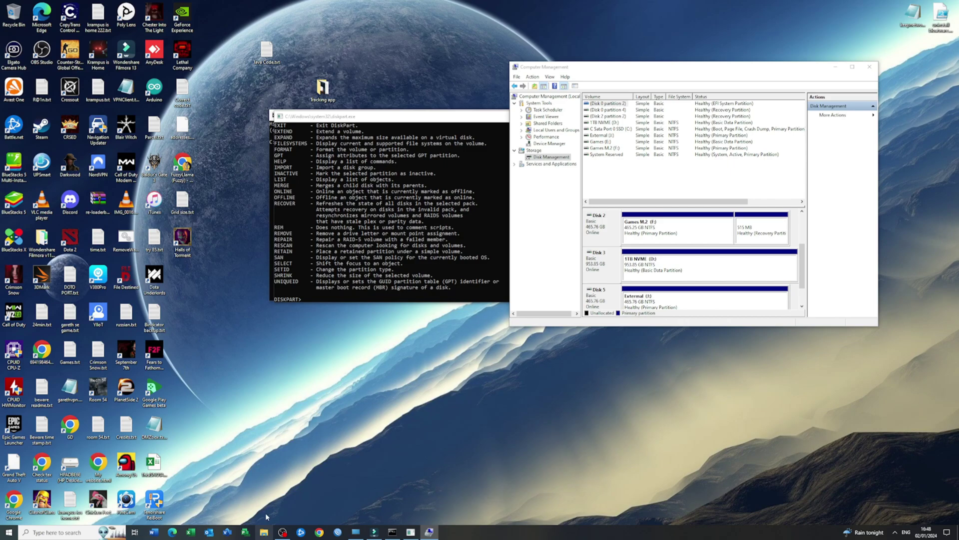
Browse the External (J:) drive's contents in File Explorer, then return to This PC
{"action": "left_click", "coordinate": [264, 531]}
{"action": "scroll", "coordinate": [484, 295], "scroll_direction": "down", "scroll_amount": 1}
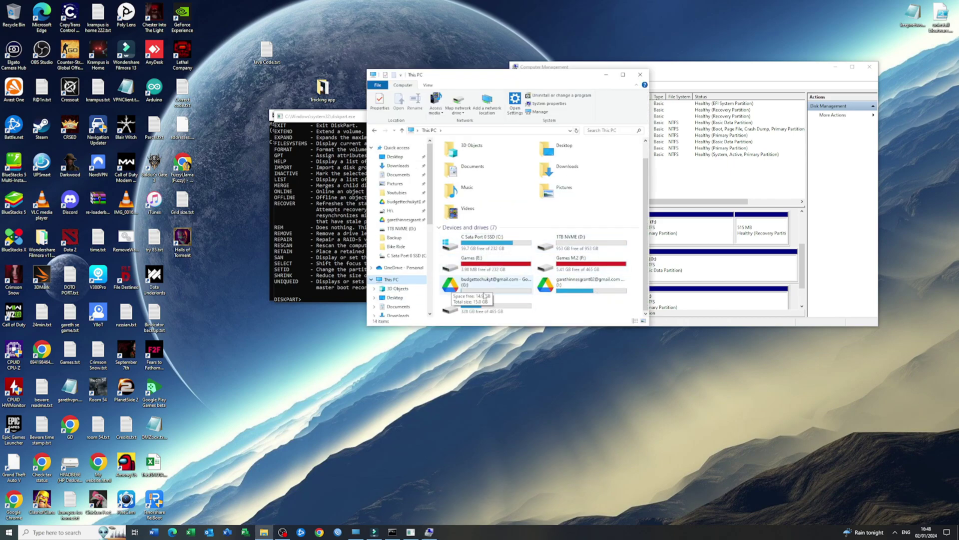
{"action": "double_click", "coordinate": [482, 305]}
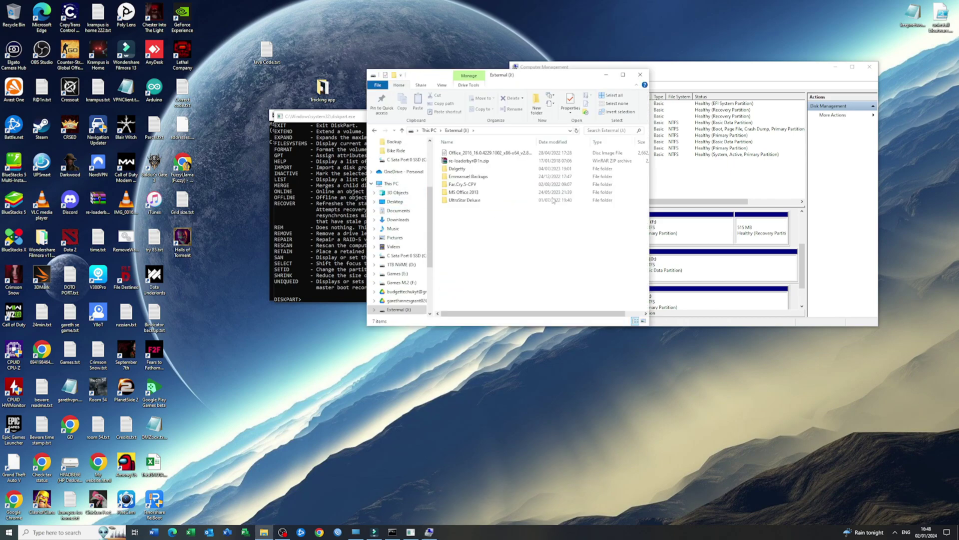
{"action": "left_click", "coordinate": [373, 131]}
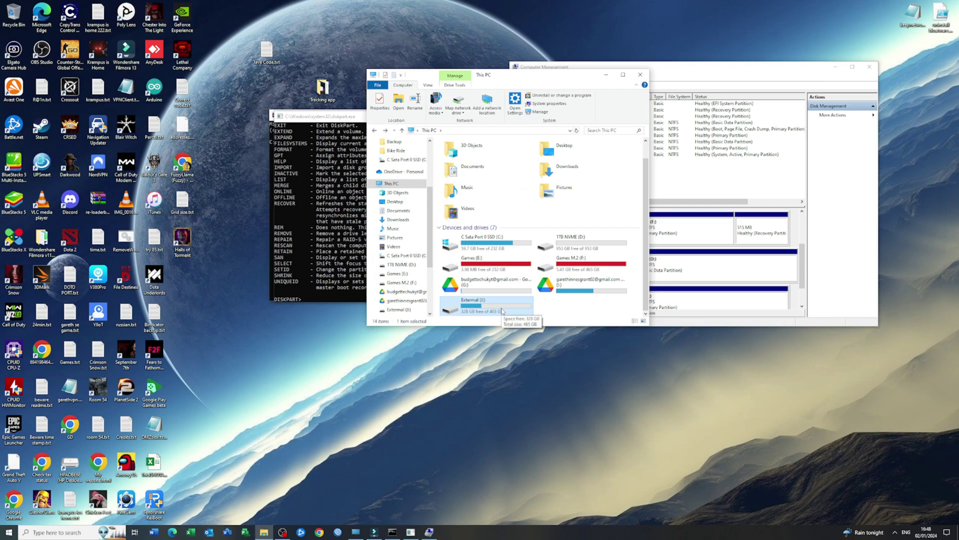
Run list disk, select disk 5 and clean it, then confirm Disk 5 is unallocated
{"action": "left_click_drag", "start_coordinate": [325, 116], "coordinate": [144, 71]}
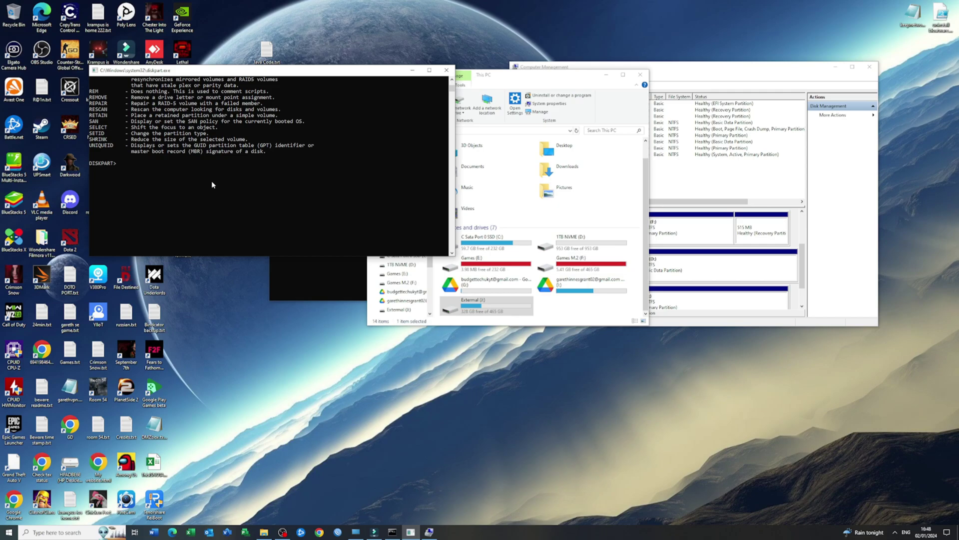
{"action": "type", "text": "list disk"}
{"action": "key", "text": "Return"}
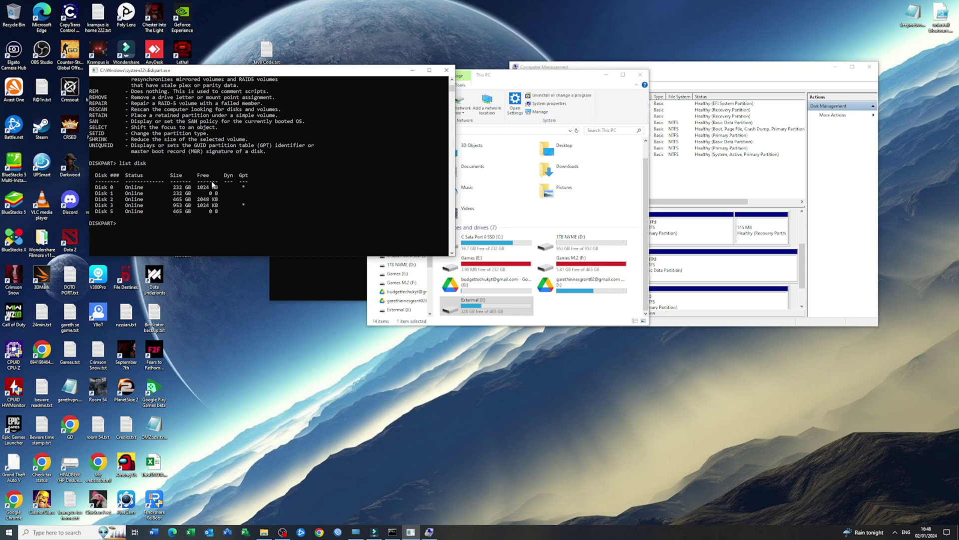
{"action": "type", "text": "select disk 5"}
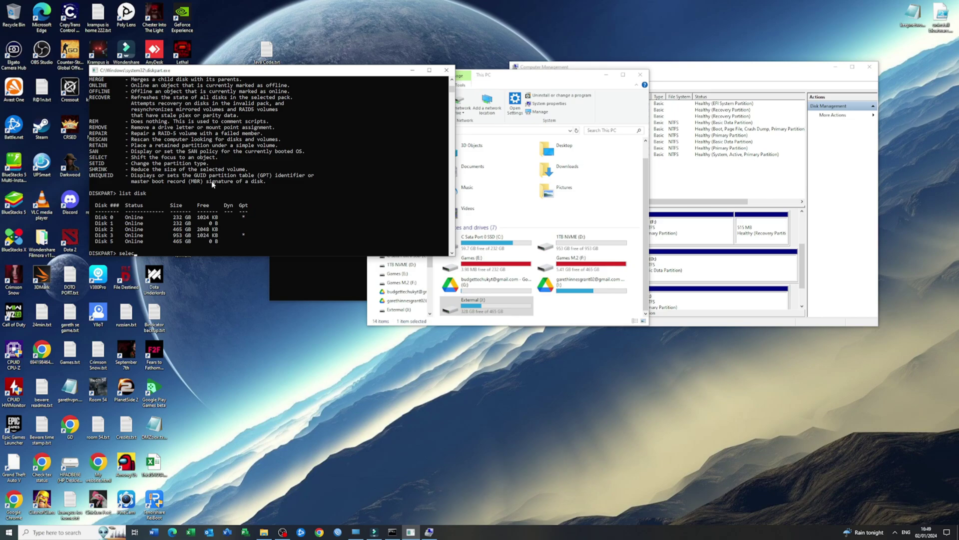
{"action": "key", "text": "Return"}
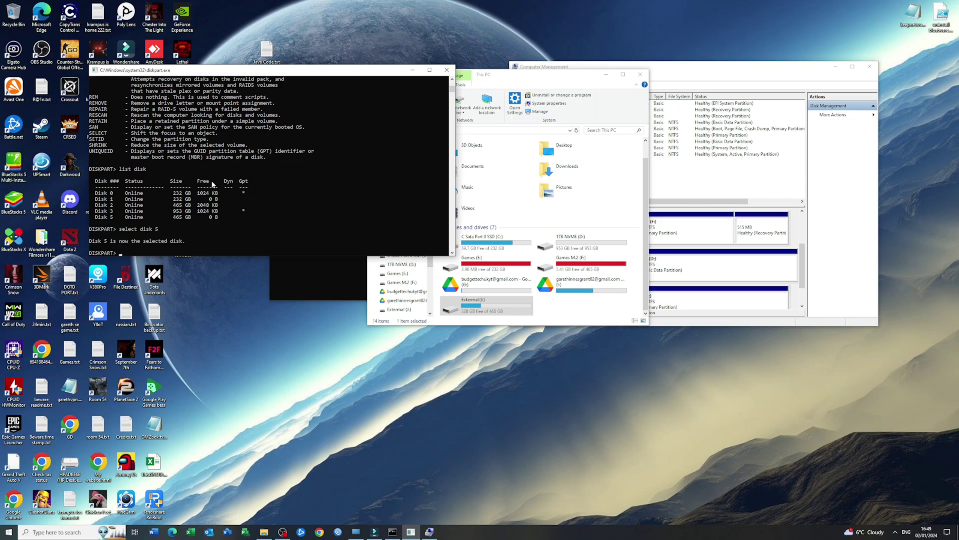
{"action": "type", "text": "clean"}
{"action": "key", "text": "Return"}
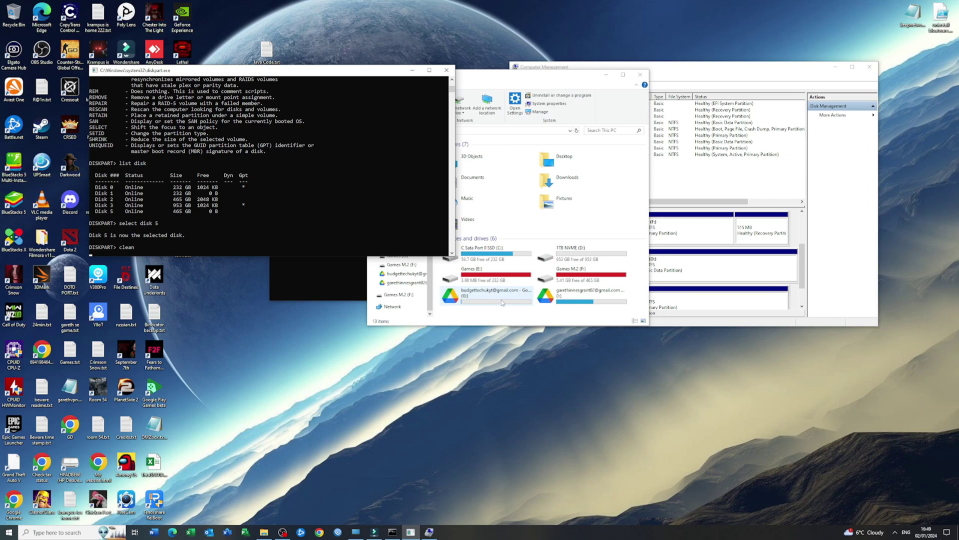
{"action": "left_click", "coordinate": [613, 300]}
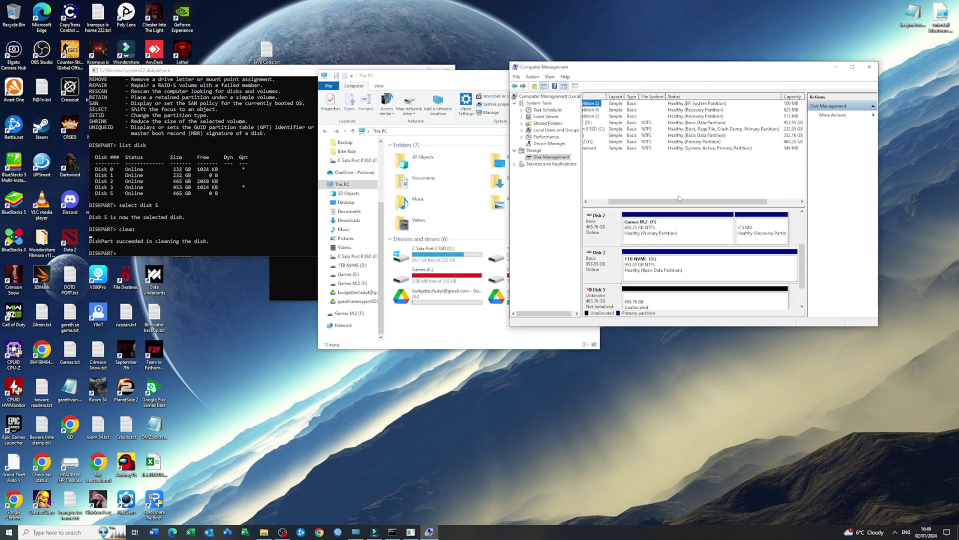
Initialize Disk 5 with the GPT (GUID Partition Table) partition style
{"action": "right_click", "coordinate": [621, 298]}
{"action": "right_click", "coordinate": [599, 300]}
{"action": "left_click", "coordinate": [615, 305]}
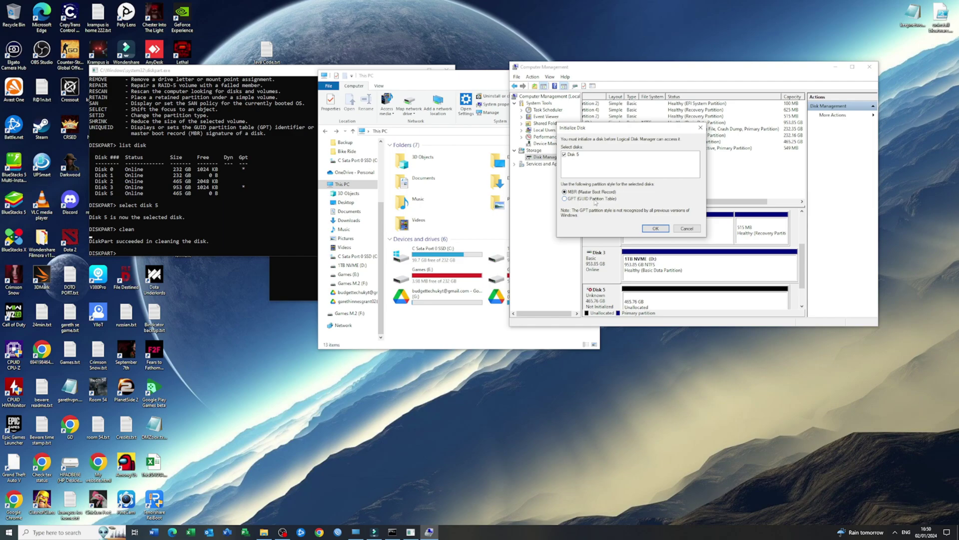
{"action": "left_click", "coordinate": [580, 202]}
{"action": "left_click", "coordinate": [652, 229]}
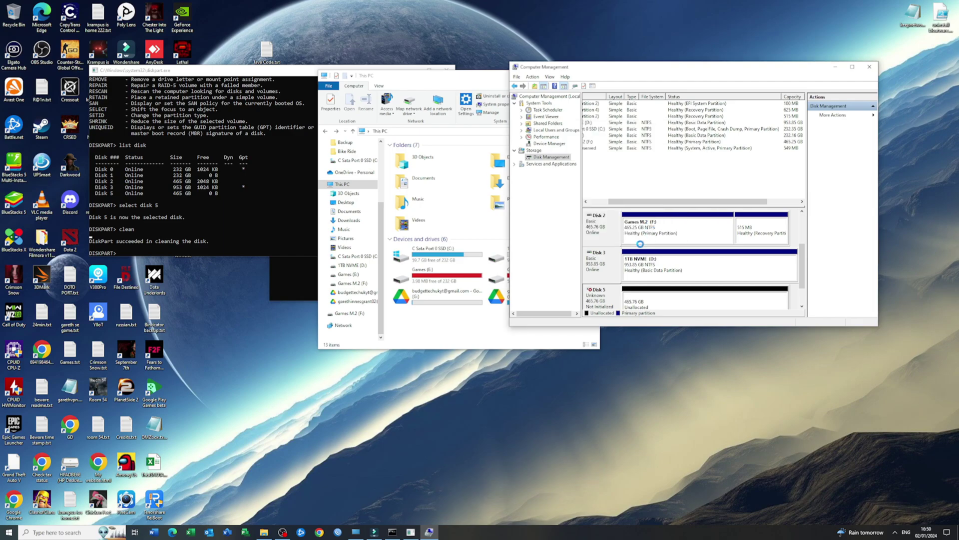
{"action": "left_click_drag", "start_coordinate": [303, 73], "coordinate": [372, 109]}
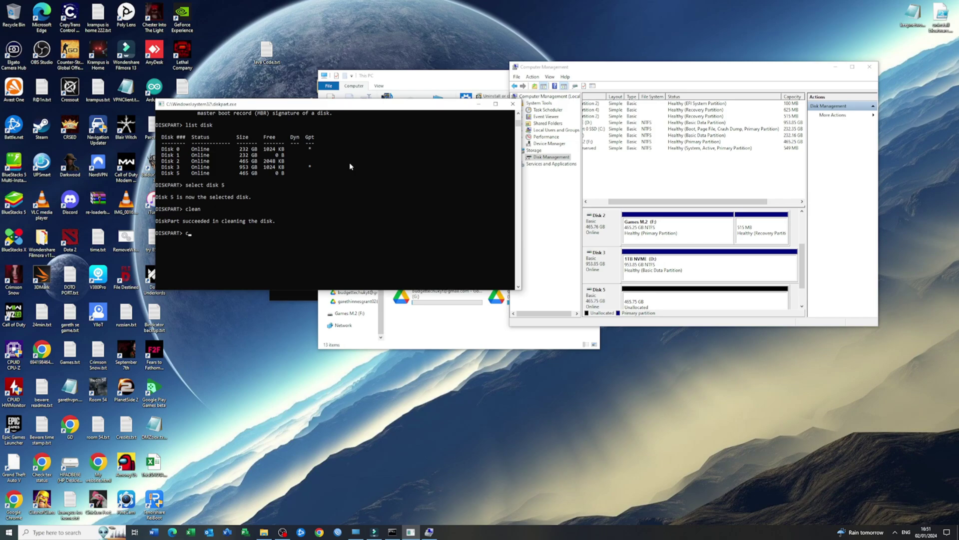
Start typing a DiskPart convert command, then clear it unfinished
{"action": "type", "text": "convermbr"}
{"action": "key", "text": "BackSpace"}
{"action": "key", "text": "BackSpace"}
{"action": "key", "text": "BackSpace"}
{"action": "type", "text": "g"}
{"action": "key", "text": "BackSpace"}
{"action": "key", "text": "BackSpace"}
{"action": "key", "text": "BackSpace"}
{"action": "key", "text": "BackSpace"}
{"action": "key", "text": "BackSpace"}
{"action": "key", "text": "BackSpace"}
{"action": "key", "text": "BackSpace"}
{"action": "key", "text": "BackSpace"}
{"action": "key", "text": "BackSpace"}
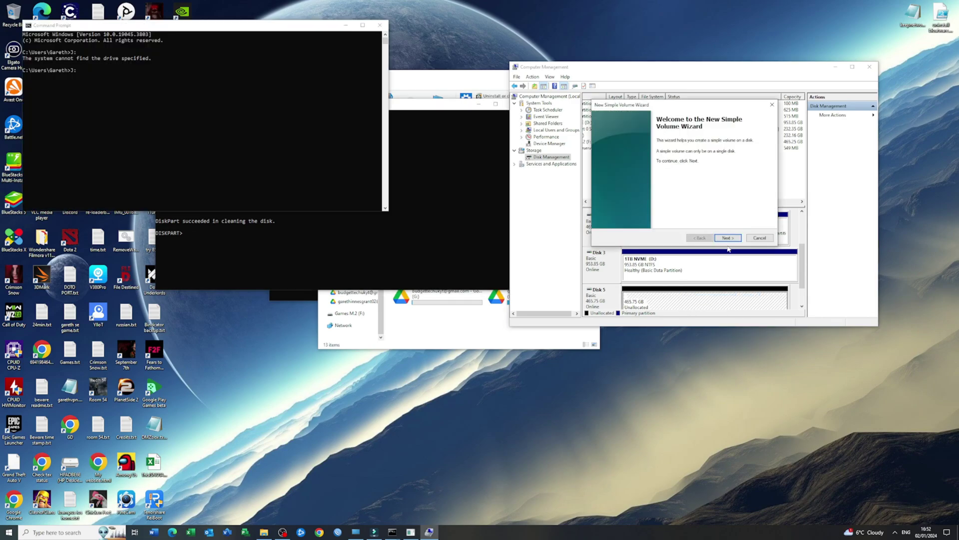
Create a full-size NTFS simple volume on Disk 5 with the suggested letter H:
{"action": "left_click", "coordinate": [726, 239]}
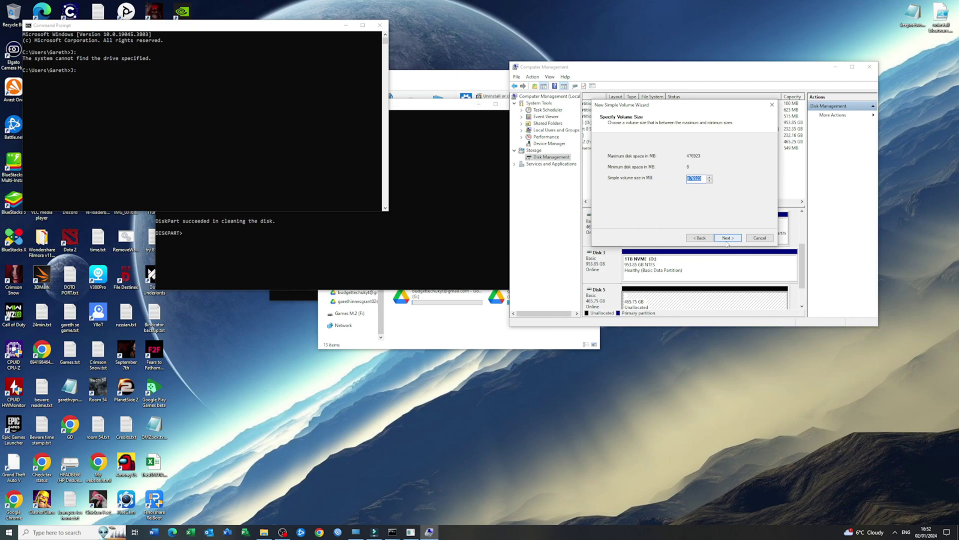
{"action": "left_click", "coordinate": [727, 238]}
{"action": "left_click", "coordinate": [731, 239]}
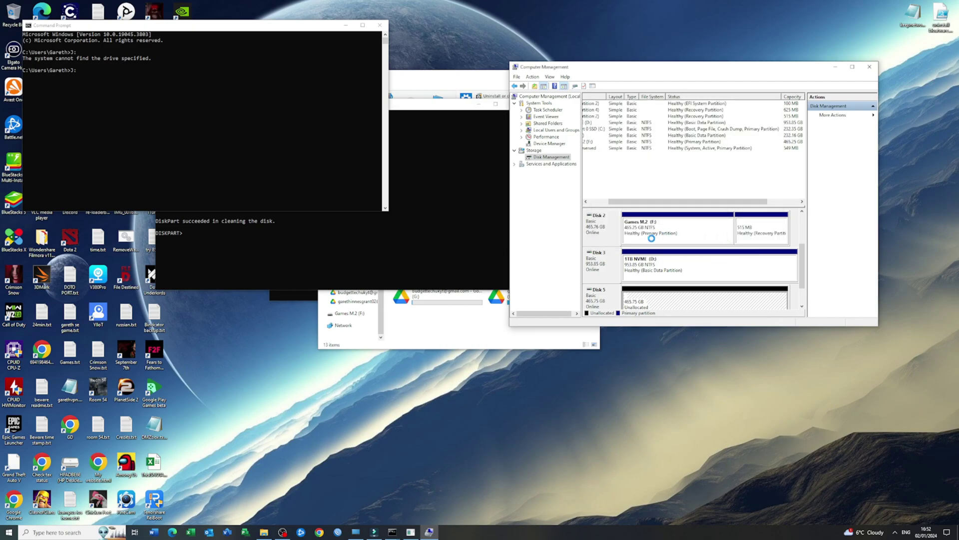
{"action": "left_click", "coordinate": [460, 84]}
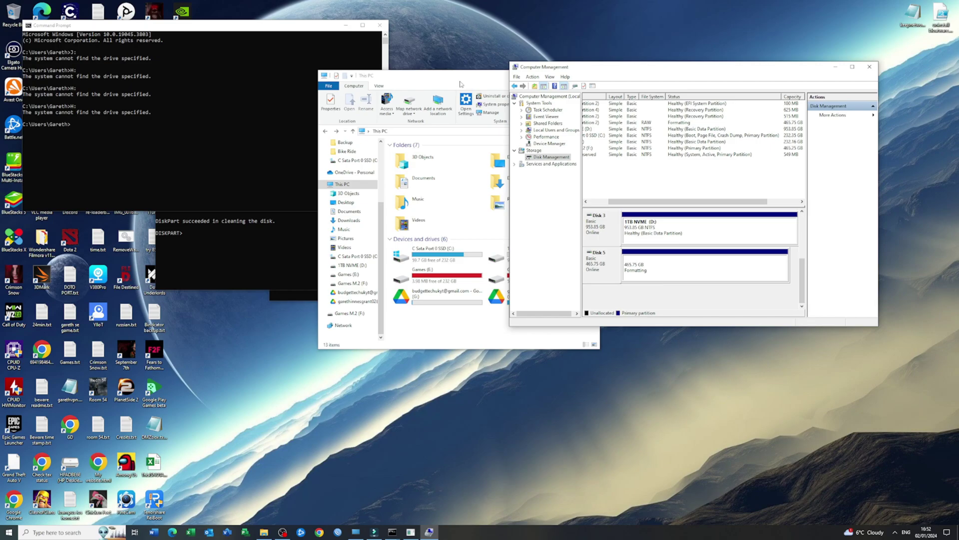
{"action": "left_click", "coordinate": [460, 84]}
{"action": "left_click_drag", "start_coordinate": [420, 320], "coordinate": [554, 344]}
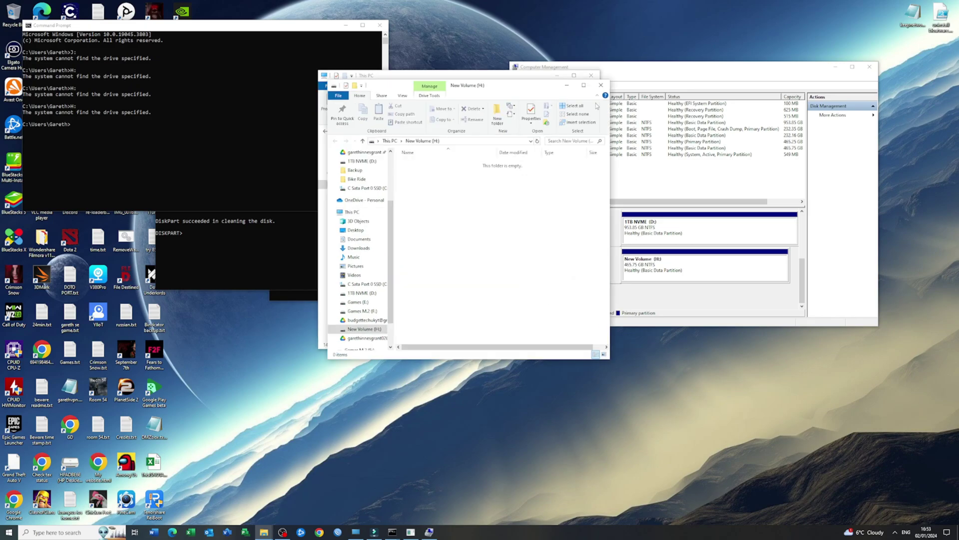
Close the empty New Volume (H:) window to see the 465 GB drive listed in This PC
{"action": "left_click", "coordinate": [601, 84]}
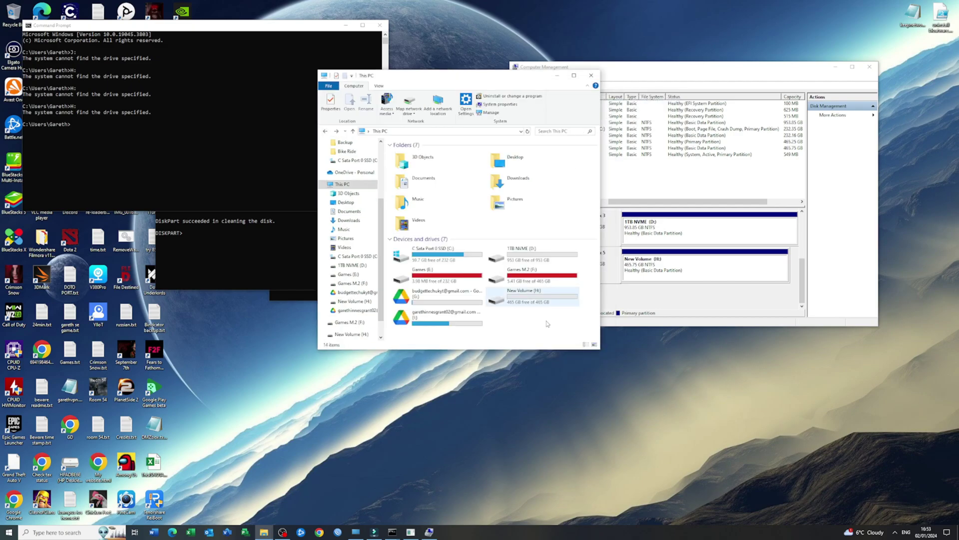
{"action": "left_click_drag", "start_coordinate": [552, 332], "coordinate": [506, 328]}
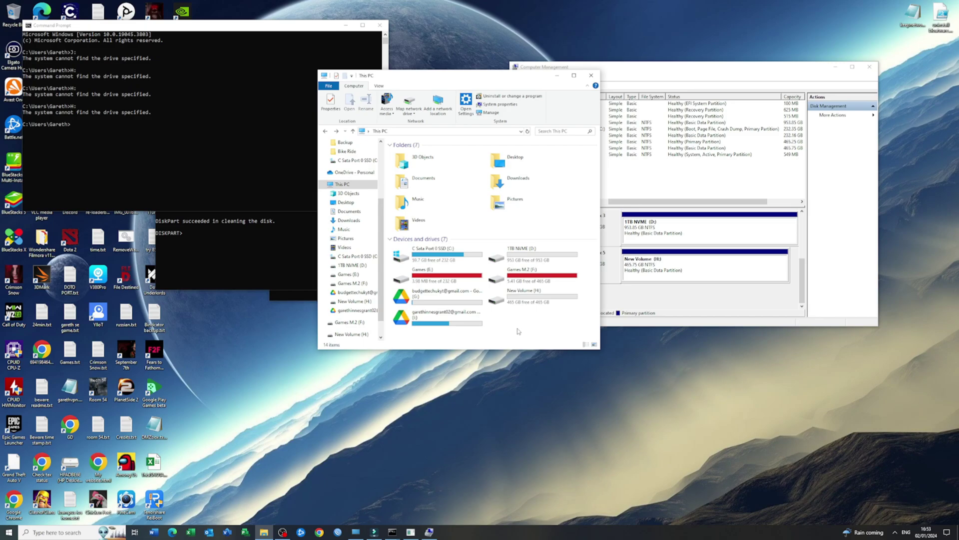
Switch the prompt to drive H:, then place a fresh diskpart prompt window up and left
{"action": "left_click", "coordinate": [161, 123]}
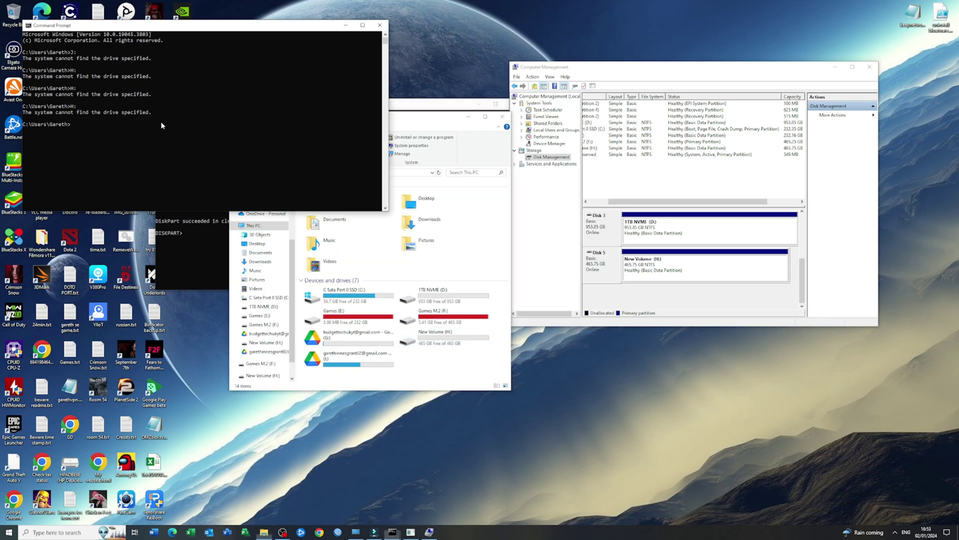
{"action": "type", "text": "h:"}
{"action": "key", "text": "Return"}
{"action": "left_click_drag", "start_coordinate": [179, 26], "coordinate": [386, 64]}
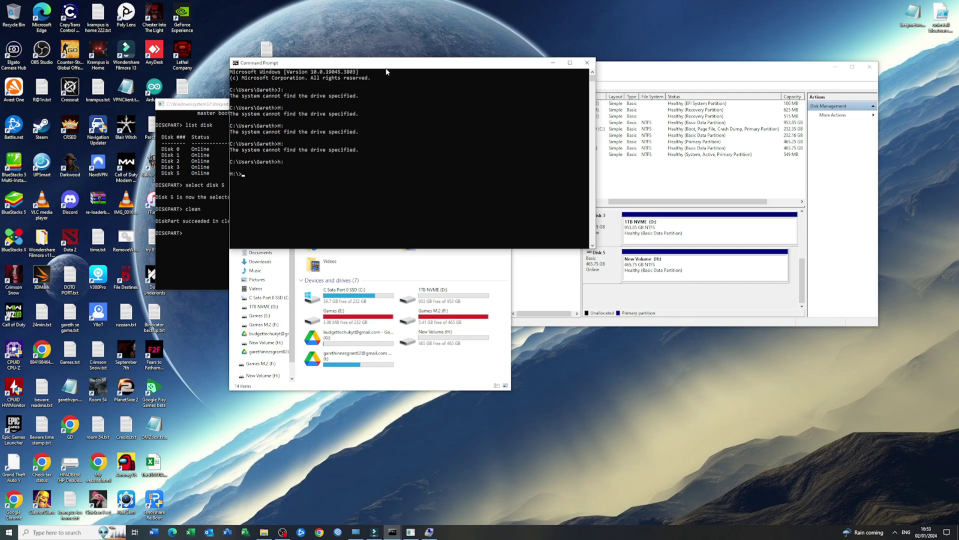
{"action": "type", "text": "chkdsk /f /r"}
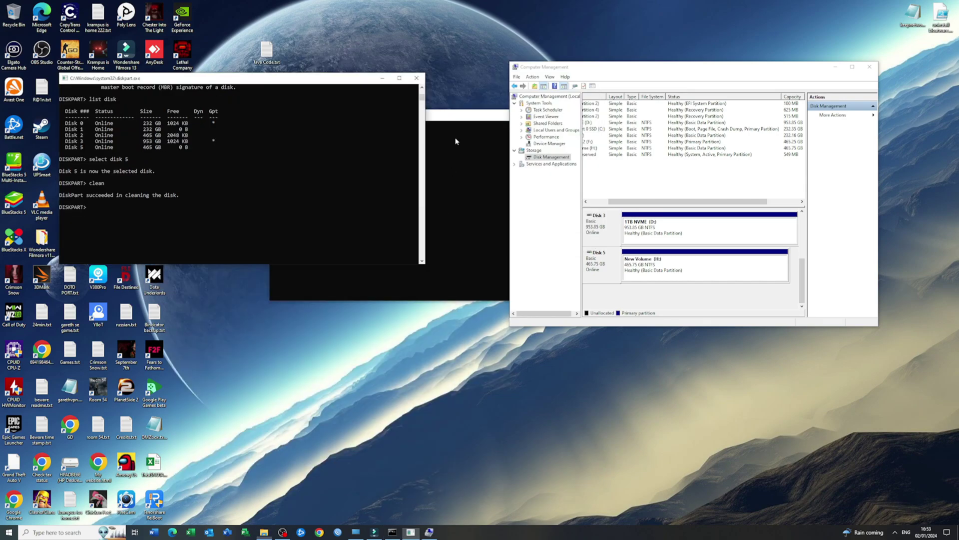
{"action": "left_click", "coordinate": [457, 120]}
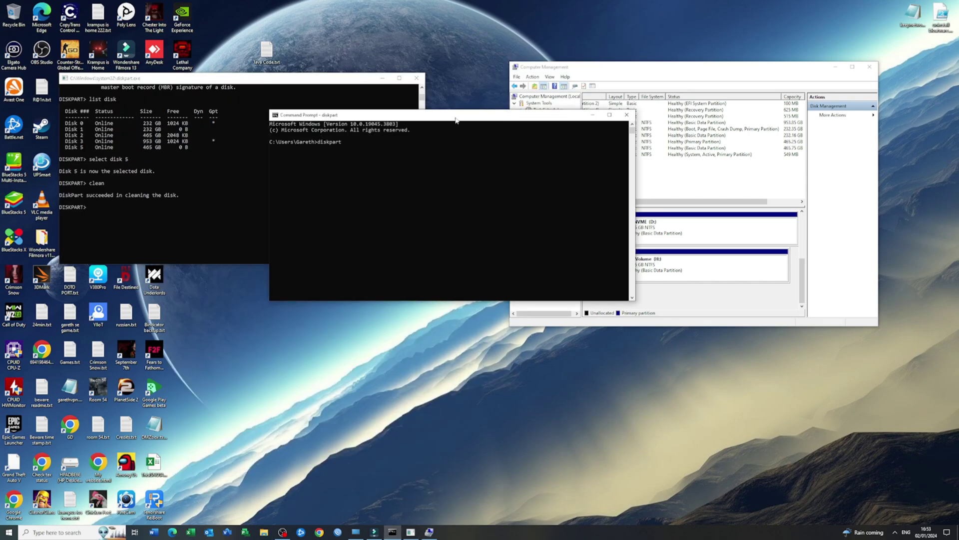
{"action": "left_click_drag", "start_coordinate": [493, 119], "coordinate": [347, 106]}
Open the C:\HBCD\WinTools folder in File Explorer to start Hiren's BootCD launcher
{"action": "key", "text": "super"}
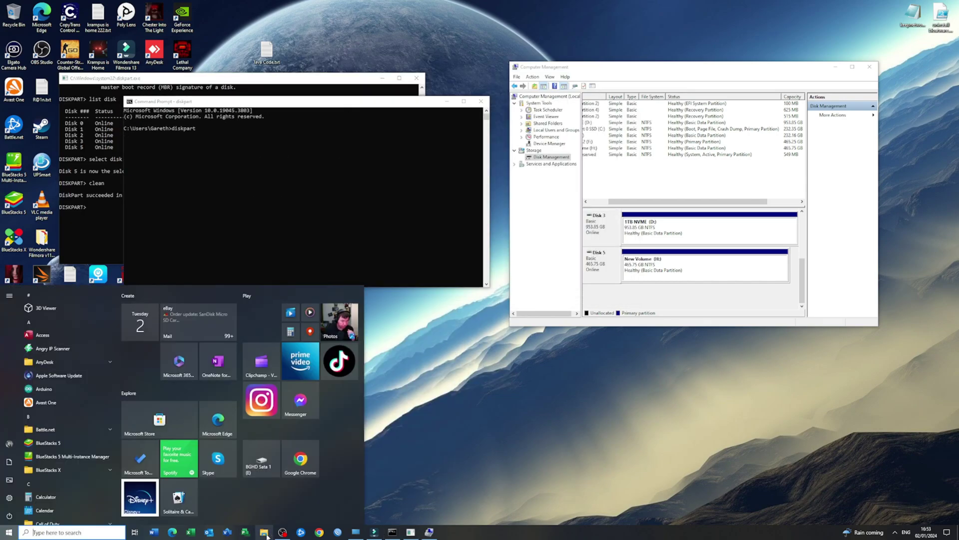
{"action": "left_click", "coordinate": [264, 532]}
{"action": "left_click", "coordinate": [197, 422]}
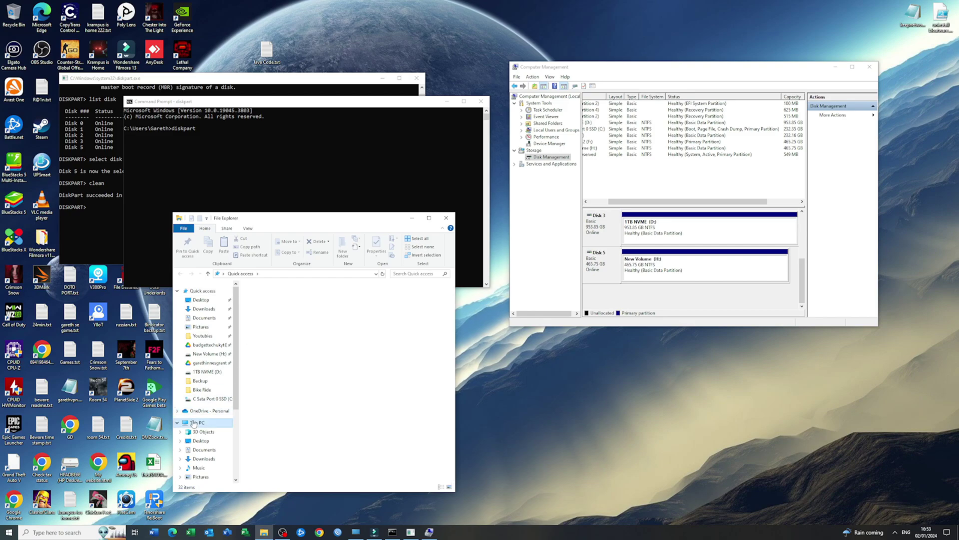
{"action": "double_click", "coordinate": [294, 398]}
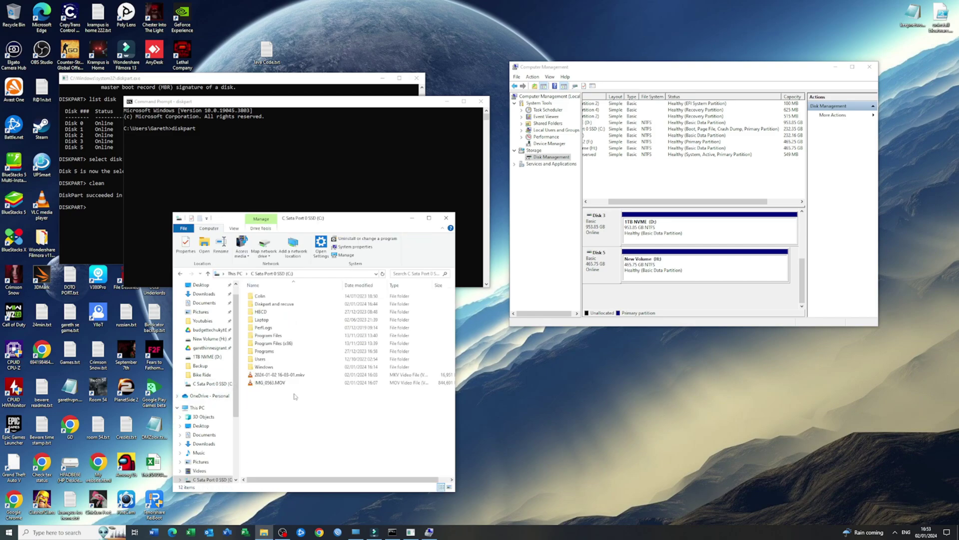
{"action": "double_click", "coordinate": [265, 314]}
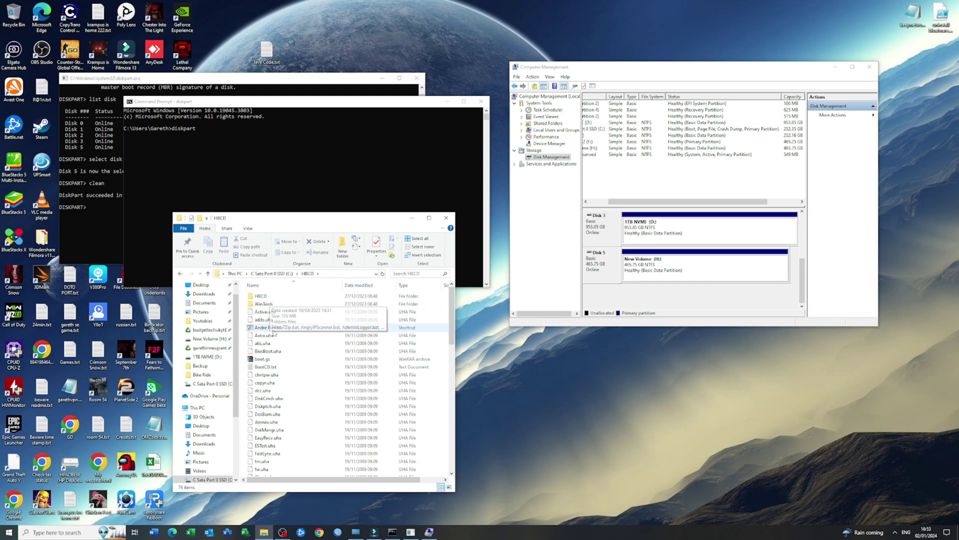
{"action": "double_click", "coordinate": [270, 303]}
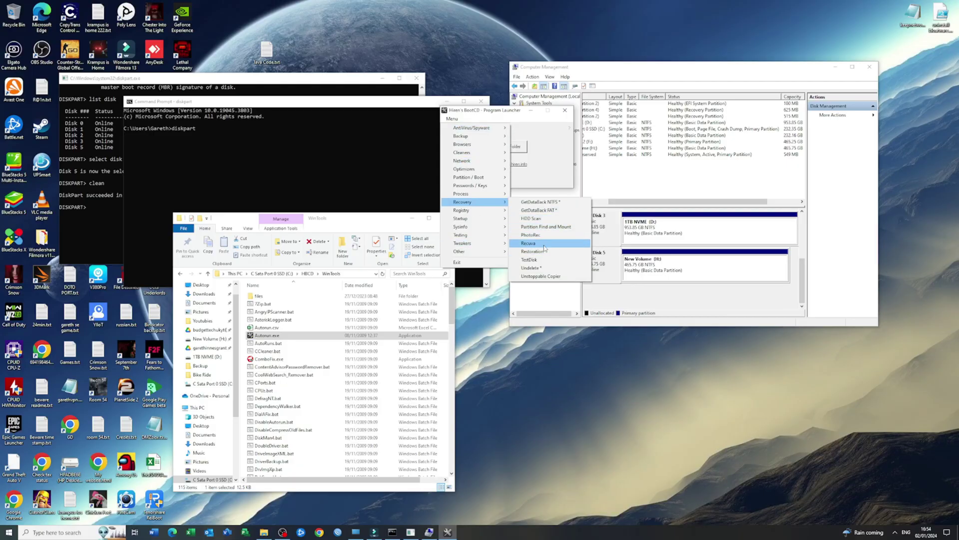
Launch Recuva and set up a scan of all file types in New Volume (H:)
{"action": "left_click", "coordinate": [529, 242]}
{"action": "left_click", "coordinate": [523, 331]}
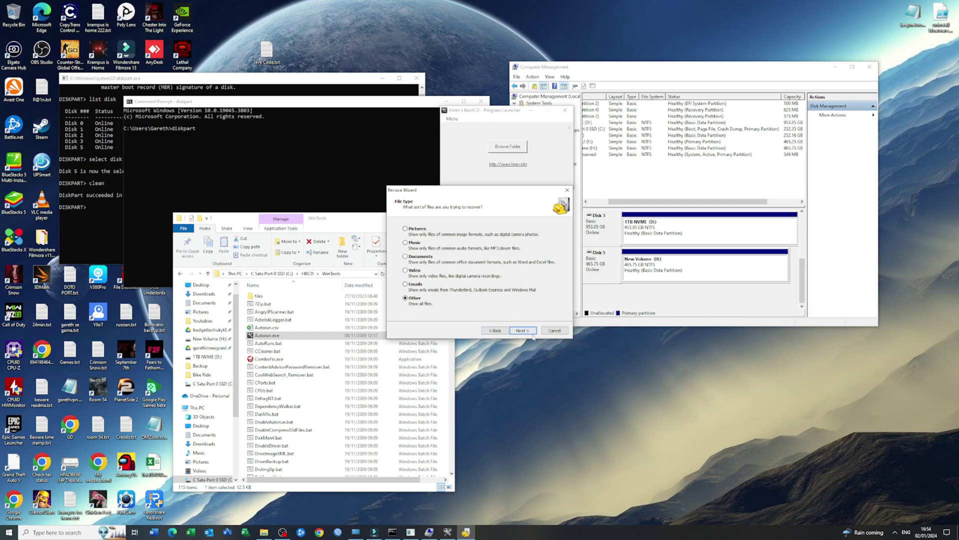
{"action": "left_click", "coordinate": [522, 332]}
{"action": "left_click", "coordinate": [418, 284]}
{"action": "left_click", "coordinate": [546, 292]}
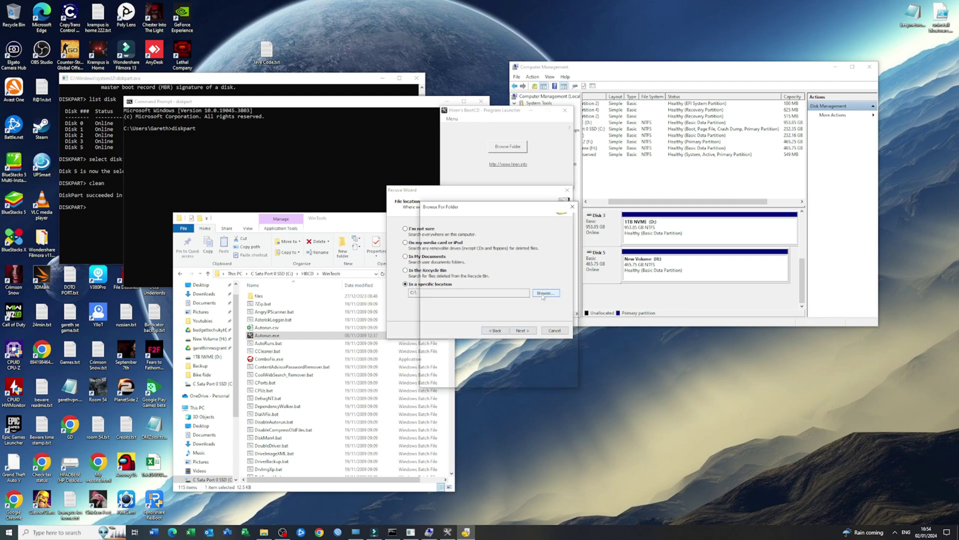
{"action": "left_click", "coordinate": [429, 298]}
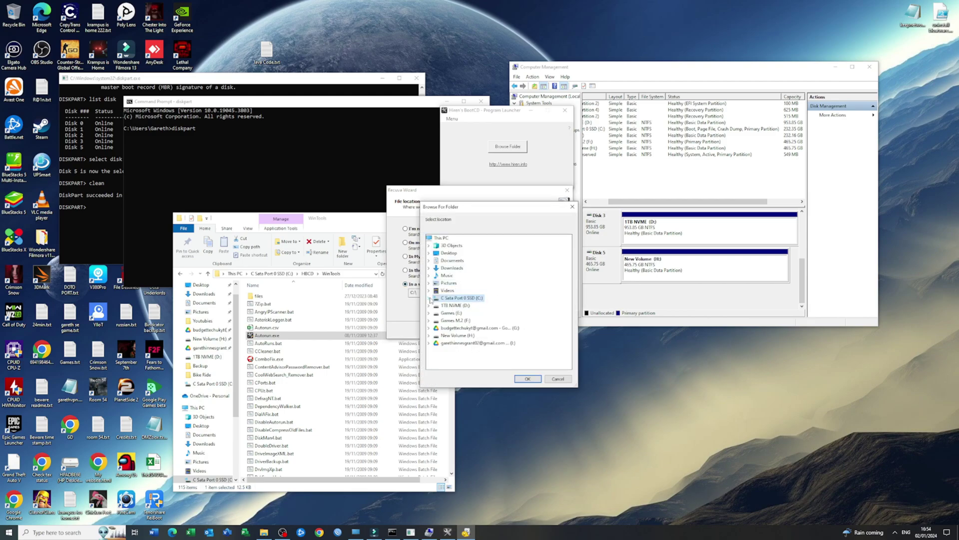
{"action": "left_click", "coordinate": [457, 336]}
{"action": "left_click", "coordinate": [528, 379]}
{"action": "left_click", "coordinate": [522, 330]}
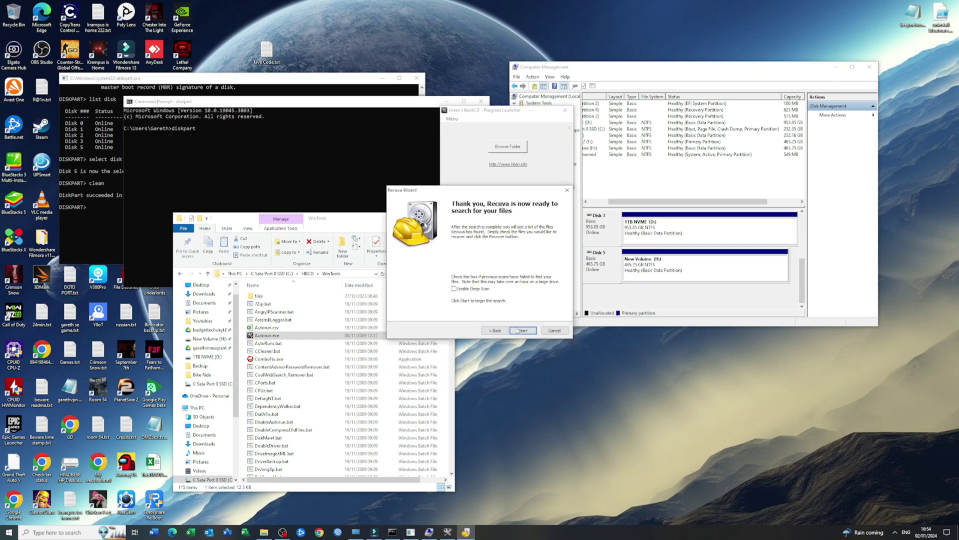
{"action": "left_click", "coordinate": [523, 331]}
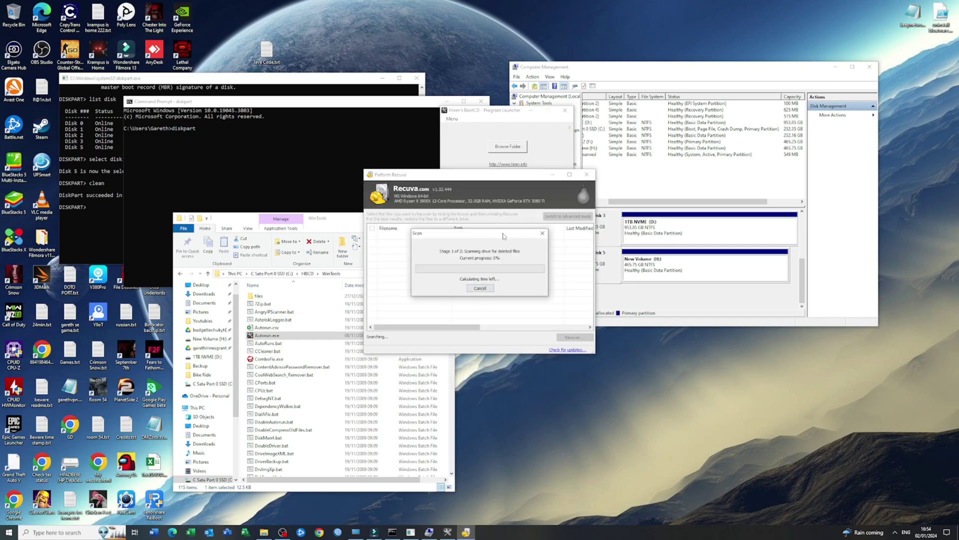